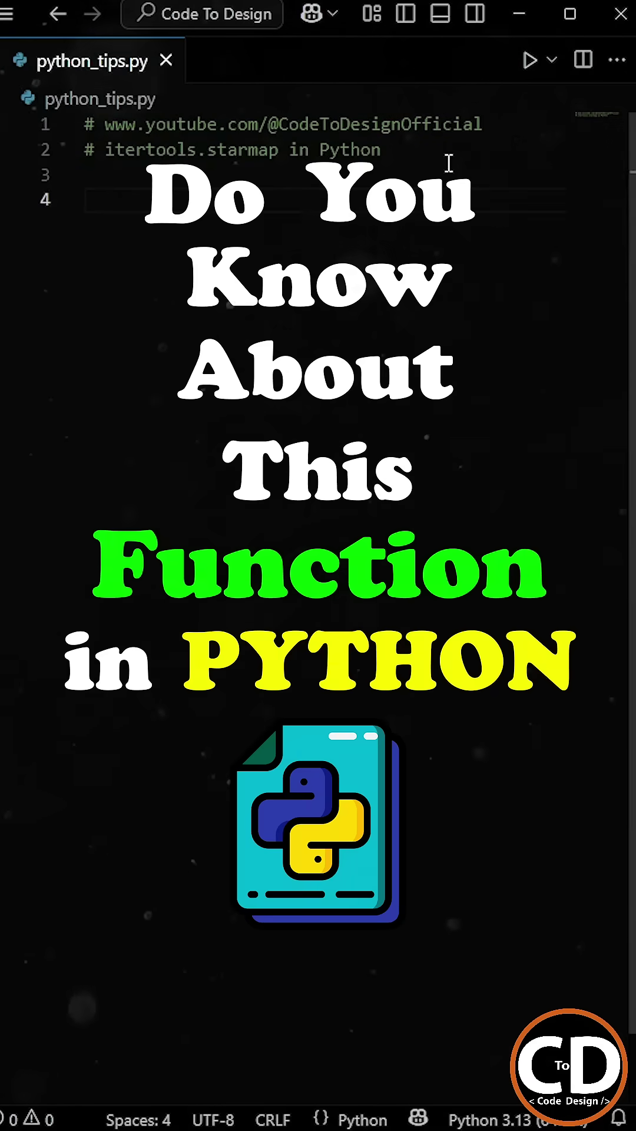
text(orders = [)
- Write orders = [(200,2), (150,4), (500,1), (50,5)] with each pair on its own line
key(Return)
text((200)
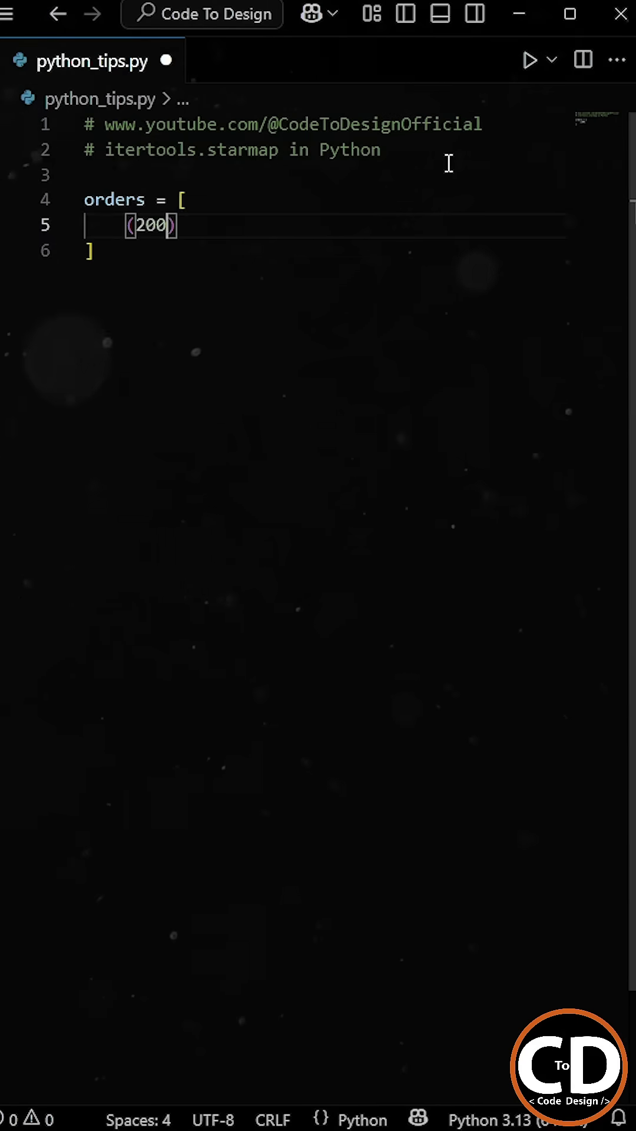
text(,2)
key(End)
text(,)
key(Return)
text((150)
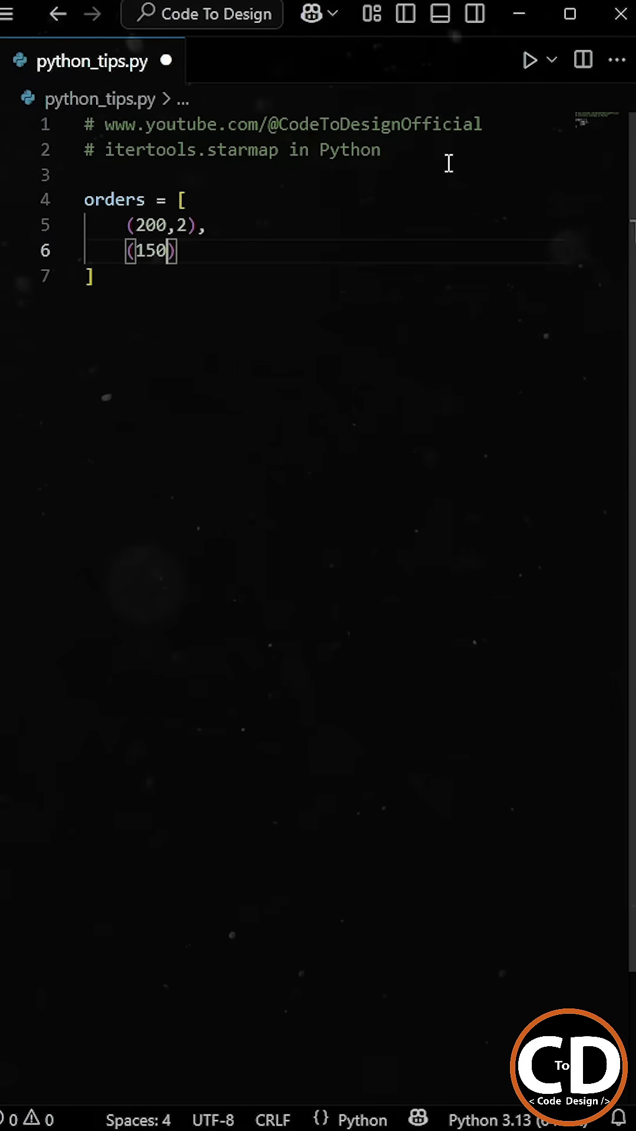
text(,4)
key(End)
text(,)
key(Return)
text((500,)
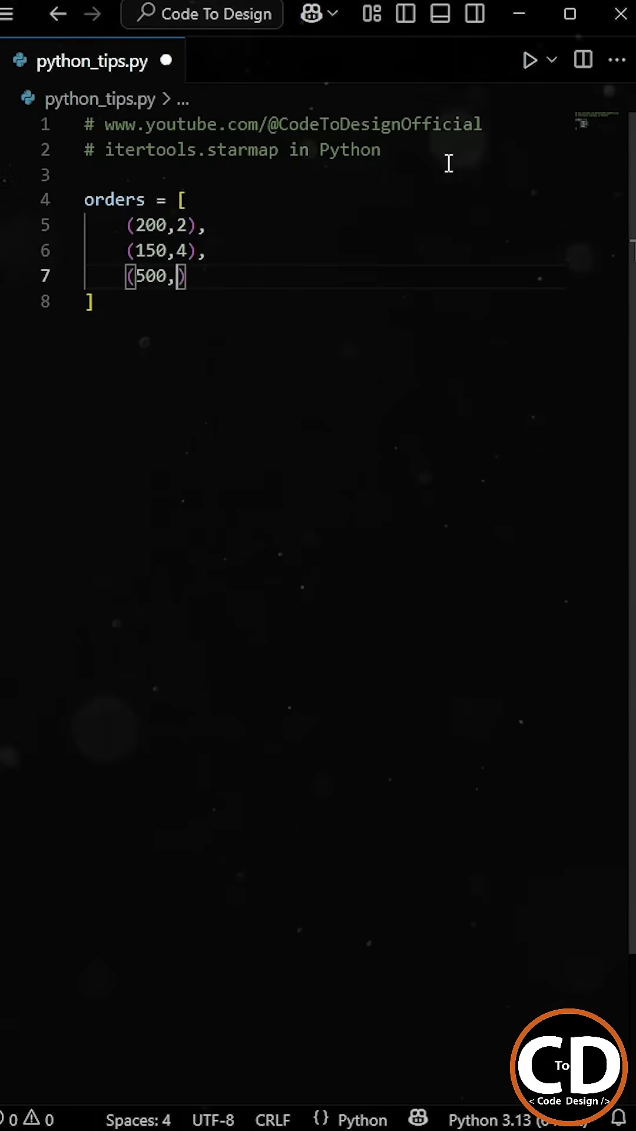
text(1)
key(End)
text(,)
key(Return)
text((50,5)
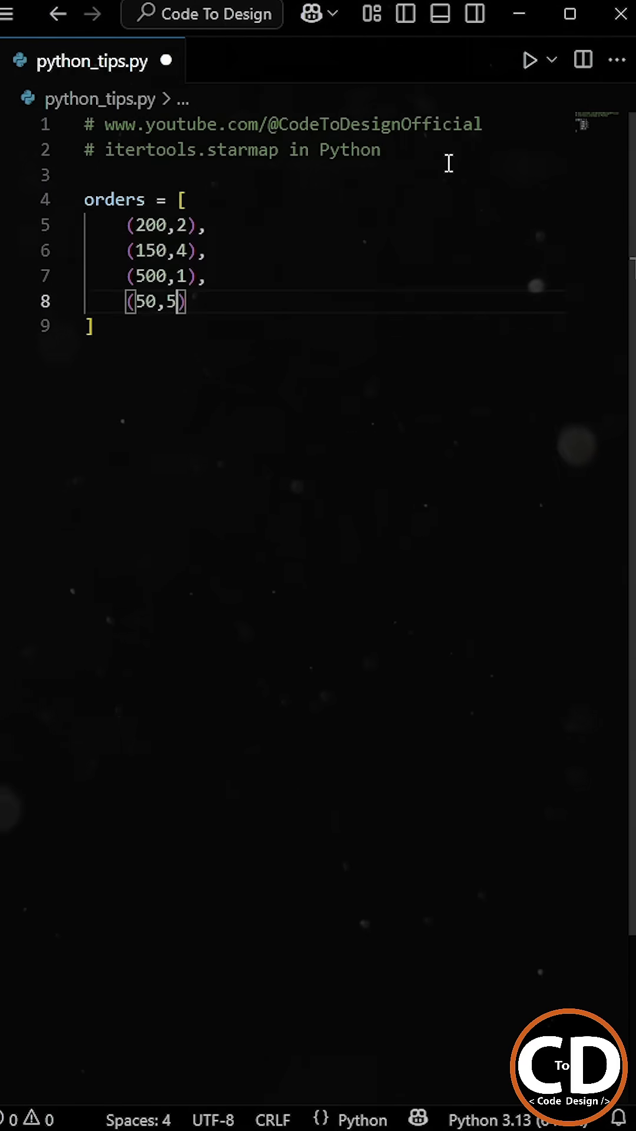
key(ctrl+End)
key(Return)
key(Return)
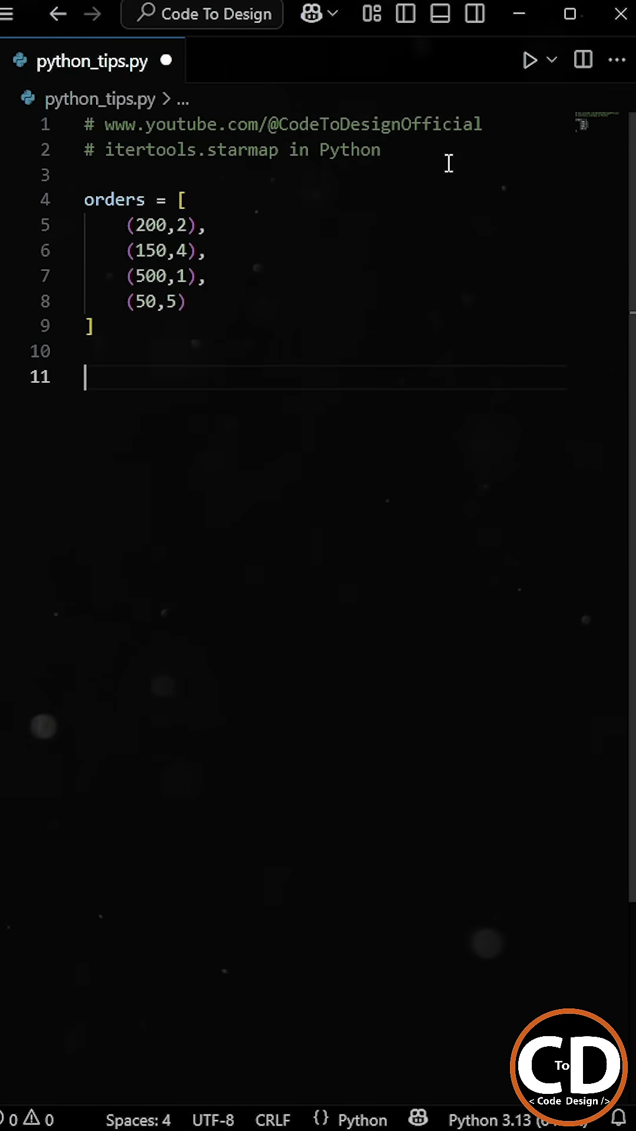
text(totals = [)
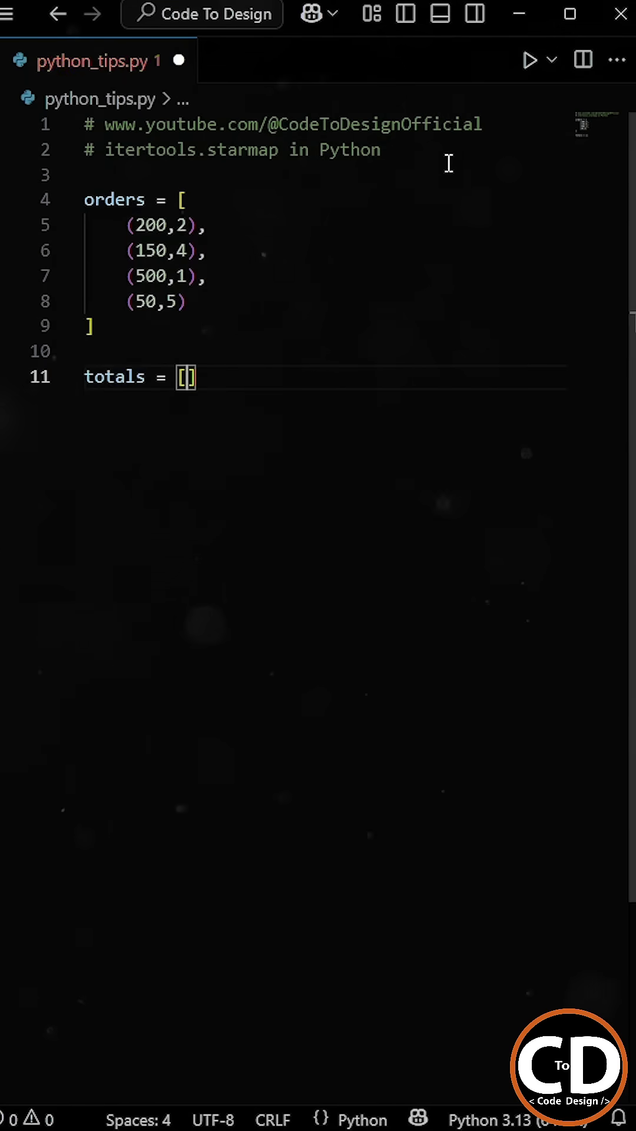
- Build totals with a for loop appending price*quantity, then print("Traditional: ", totals)
key(End)
key(Return)
key(Return)
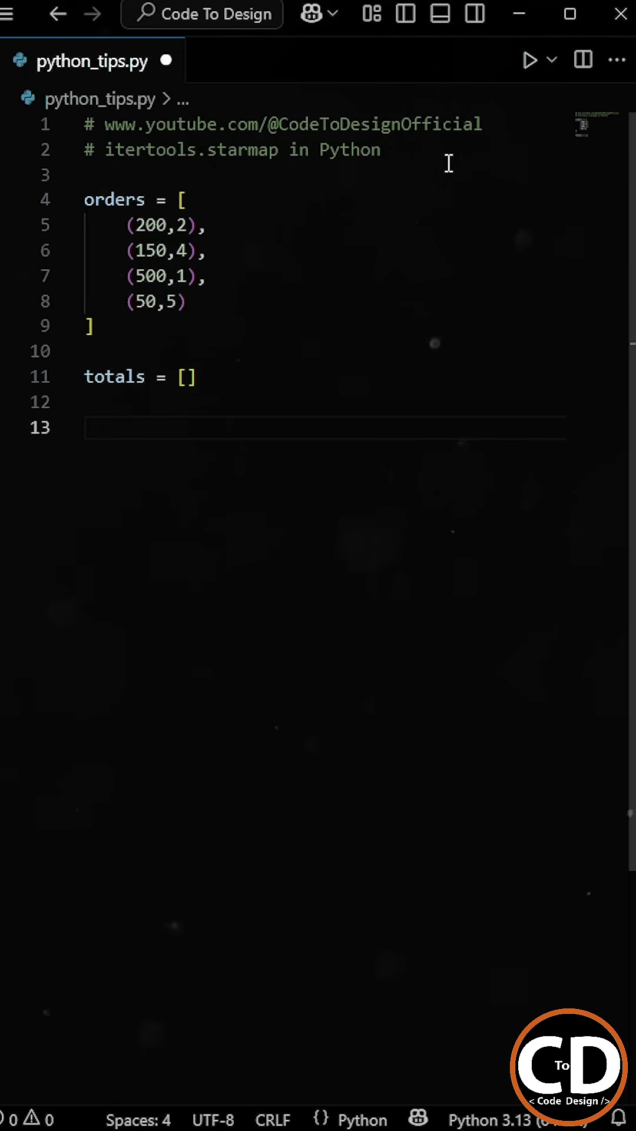
text(for item in orders:)
key(Return)
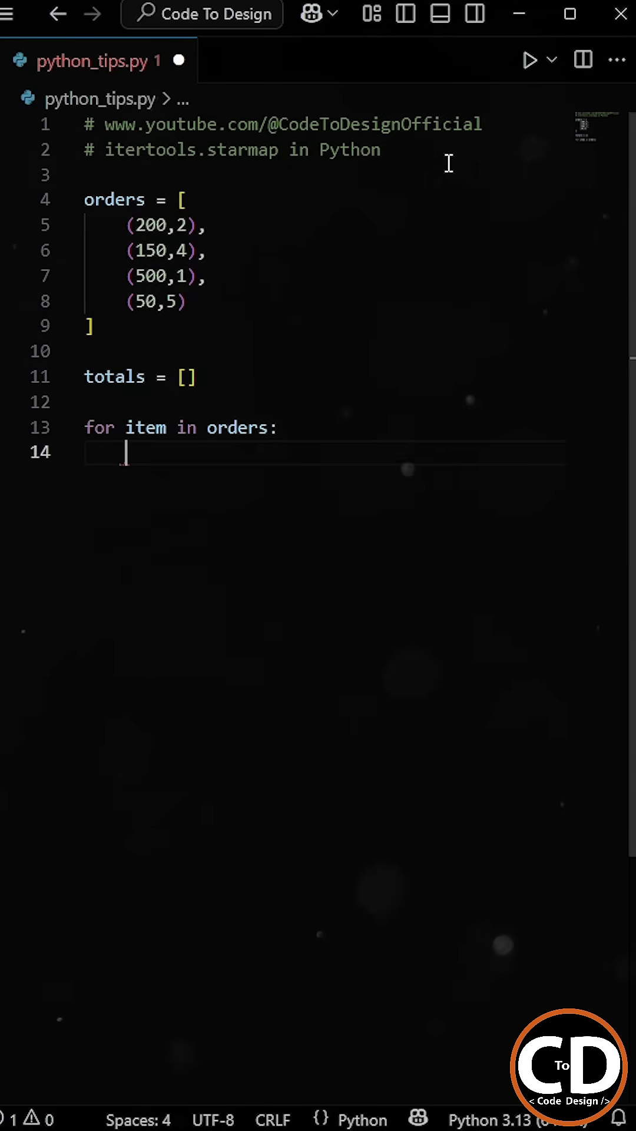
text(price, qty = item)
key(Return)
text(t)
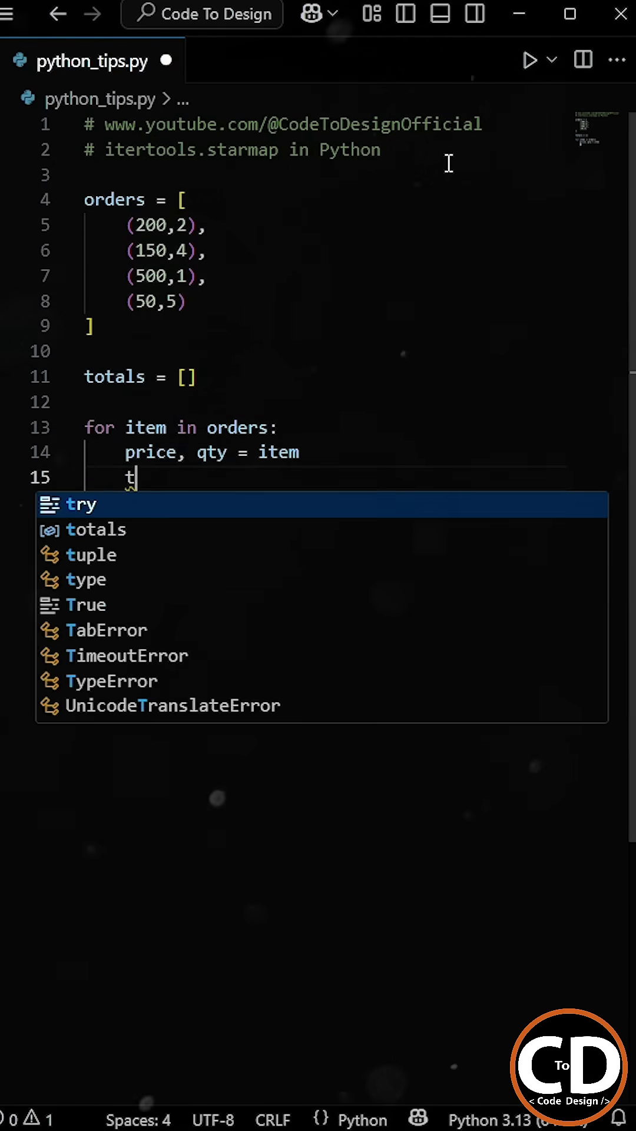
text(otals.append(price * )
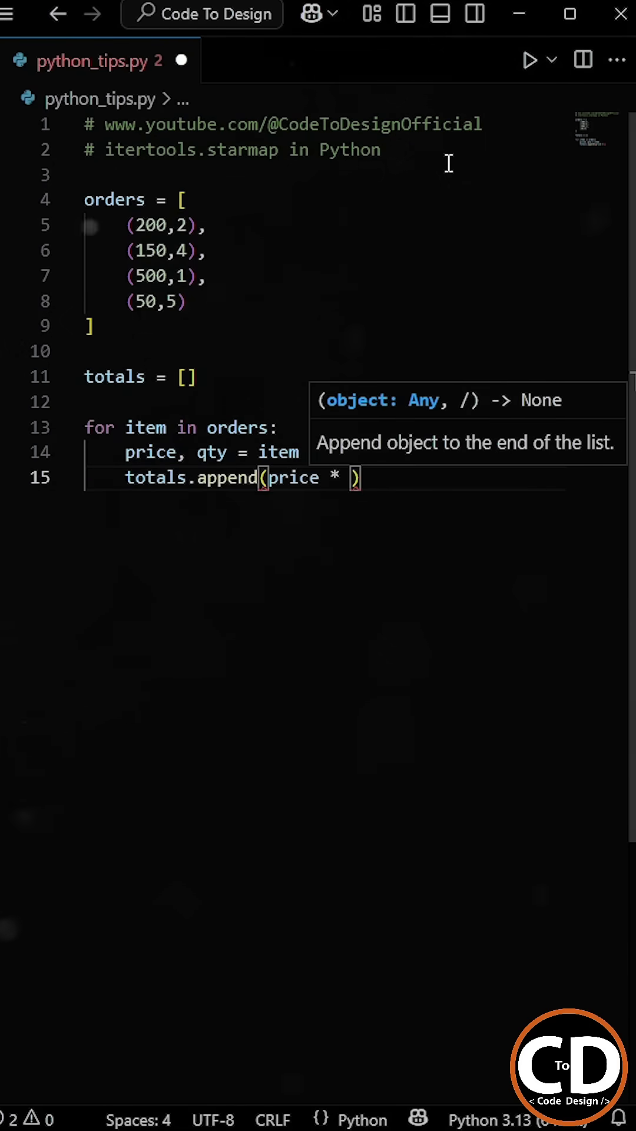
text(qty))
key(Return)
key(Return)
text(print("Traditional: ", )
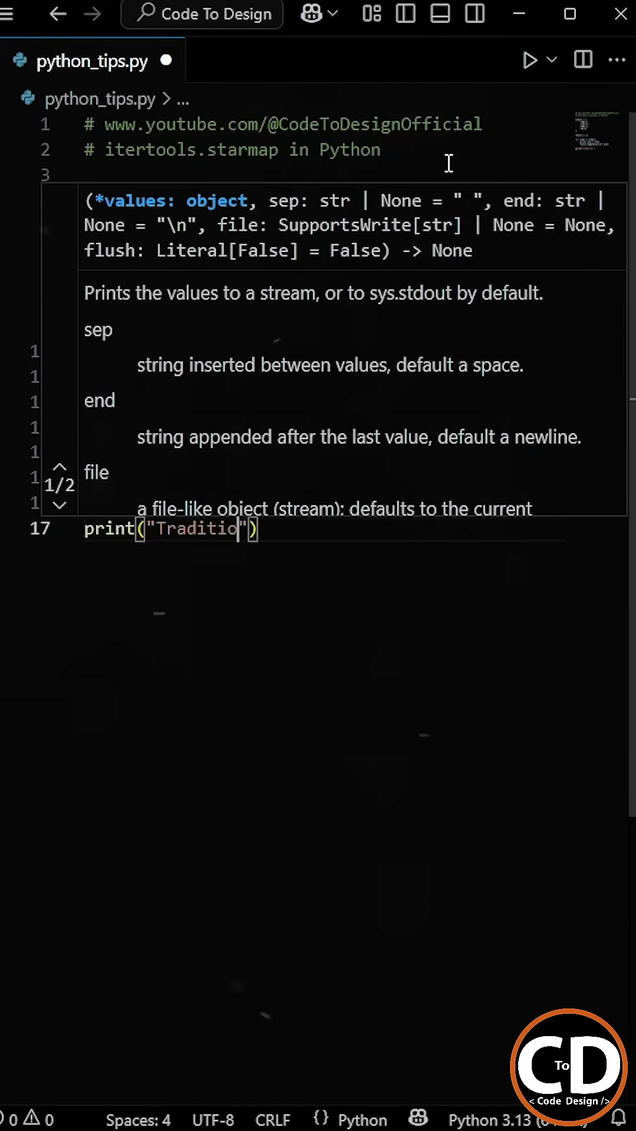
text(totals)
- Save and run the script, highlighting the output Traditional: [400, 600, 500, 250]
key(ctrl+s)
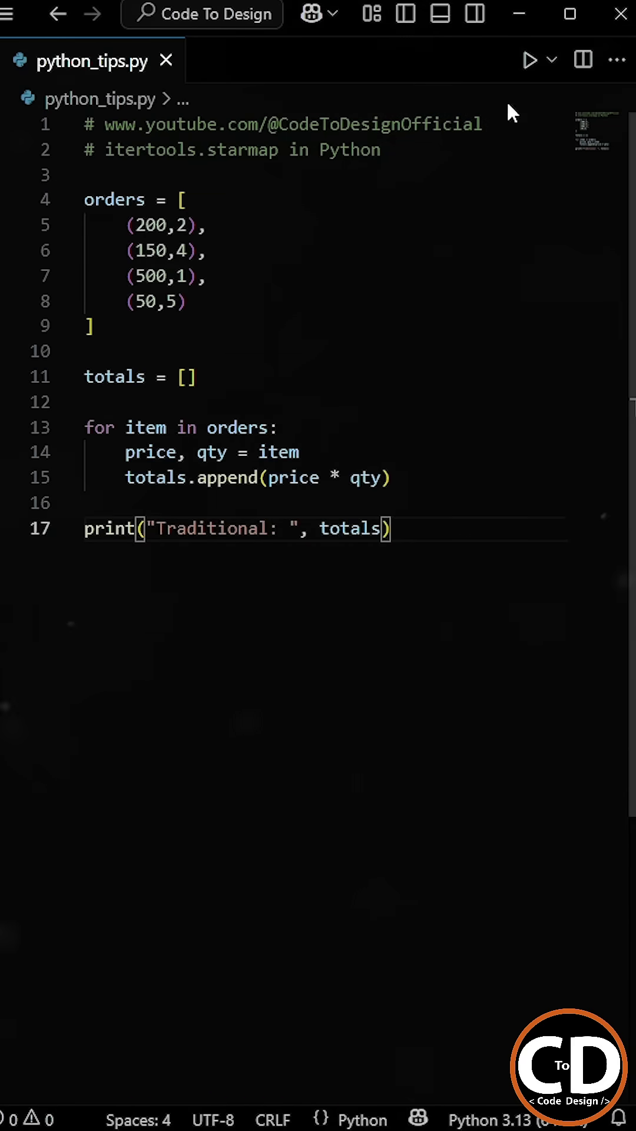
click(552, 60)
click(247, 98)
drag(174, 682, 342, 681)
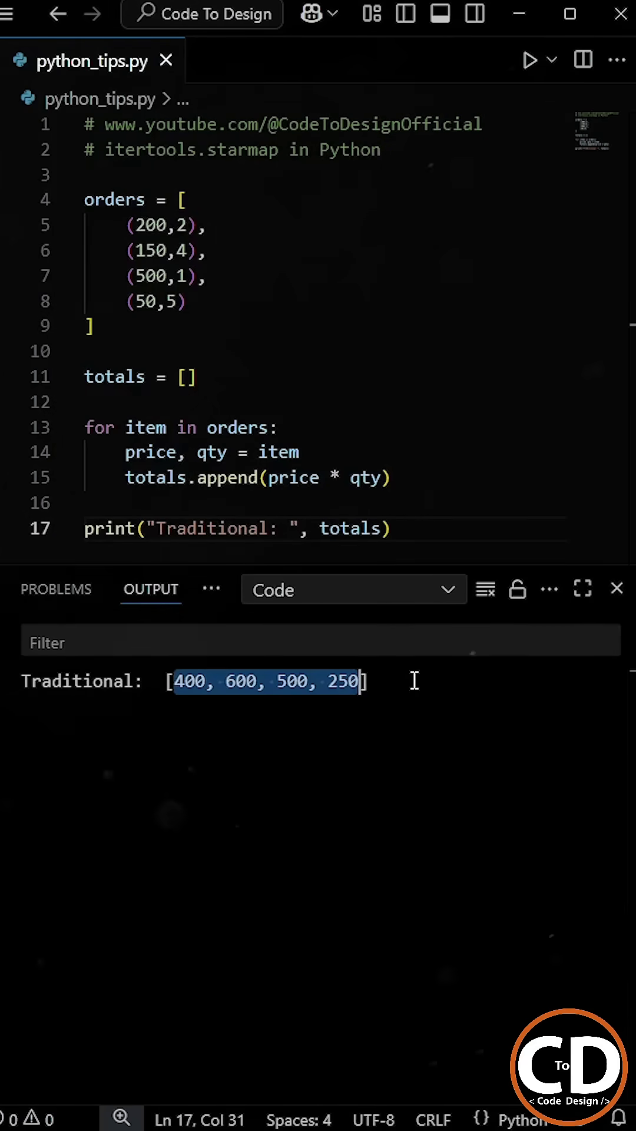
- Remove the loop and print lines and add 'from itertools import starmap' above orders
click(618, 589)
key(ctrl+shift+k)
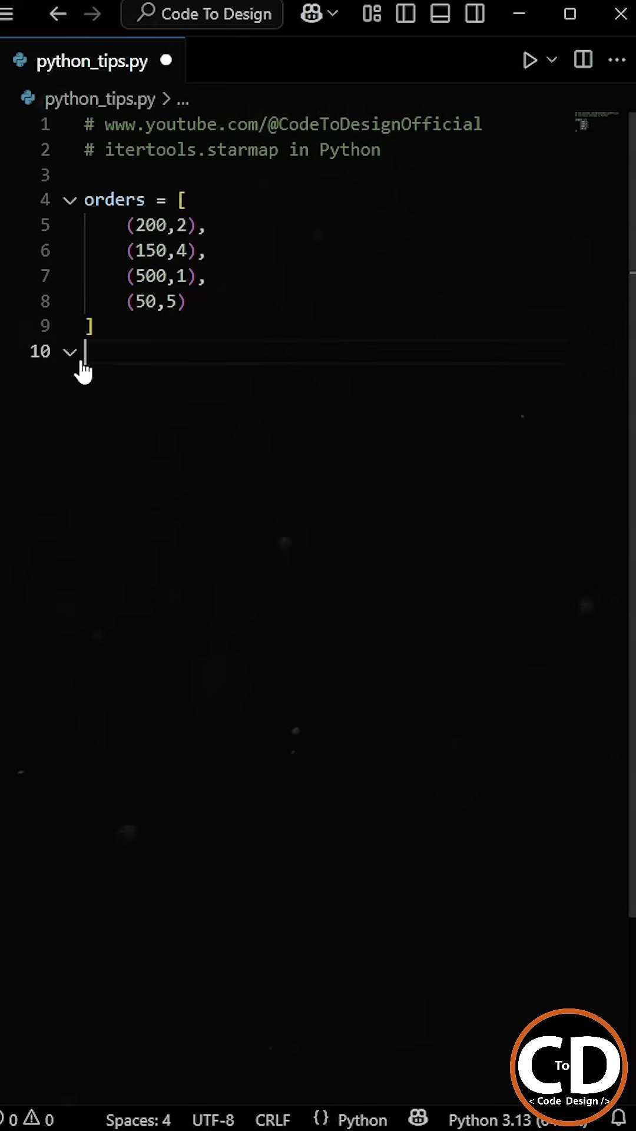
click(266, 174)
key(Return)
key(Return)
text(from itertools import sta)
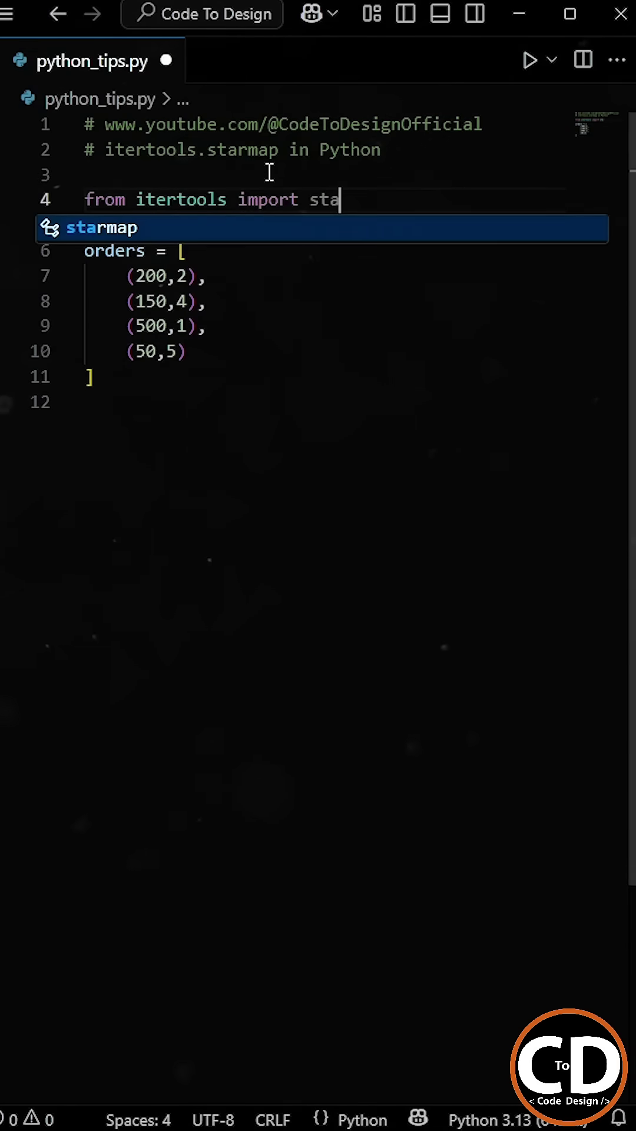
text(rmap)
- Assign total_starmap = list(starmap(lambda price, quantity: price * quantity, orders))
key(Return)
text(total)
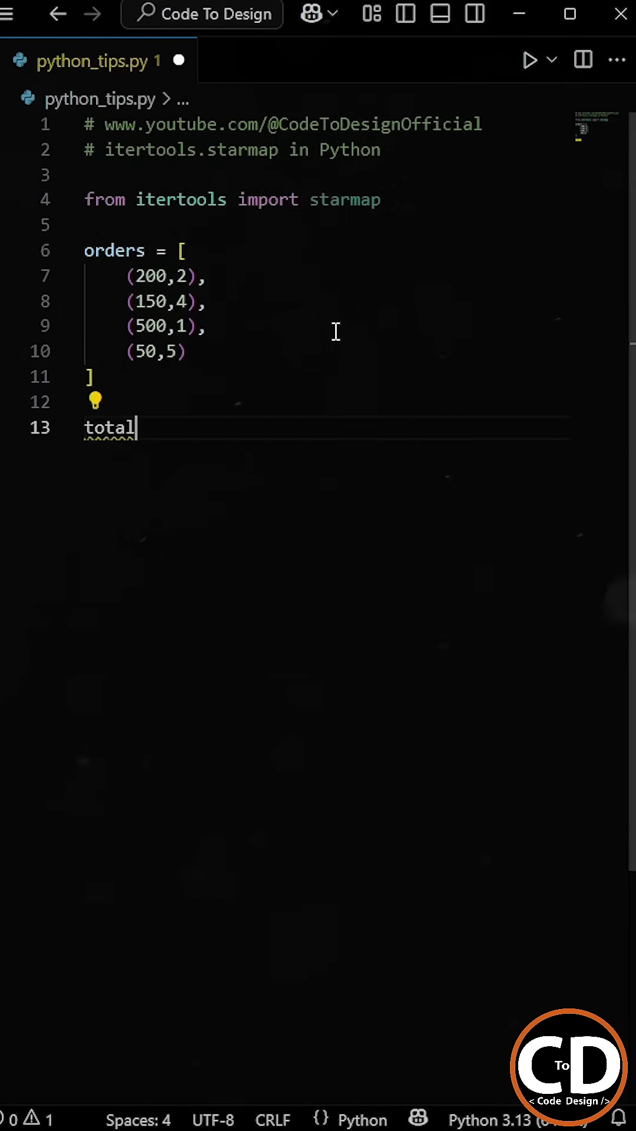
text(_starmap = list)
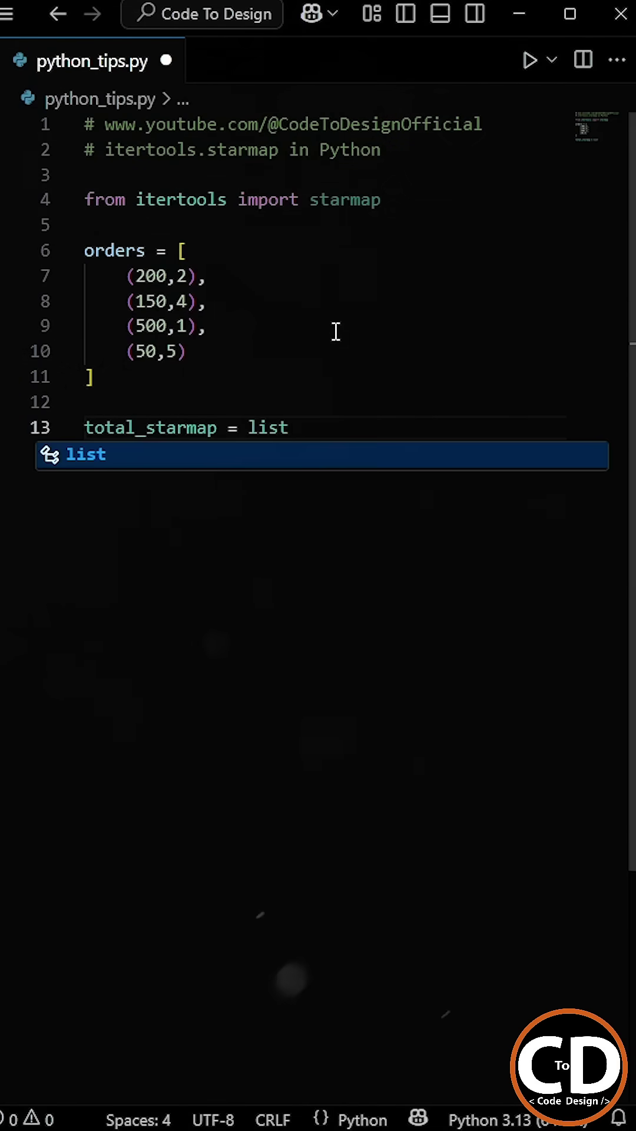
text((starmap()
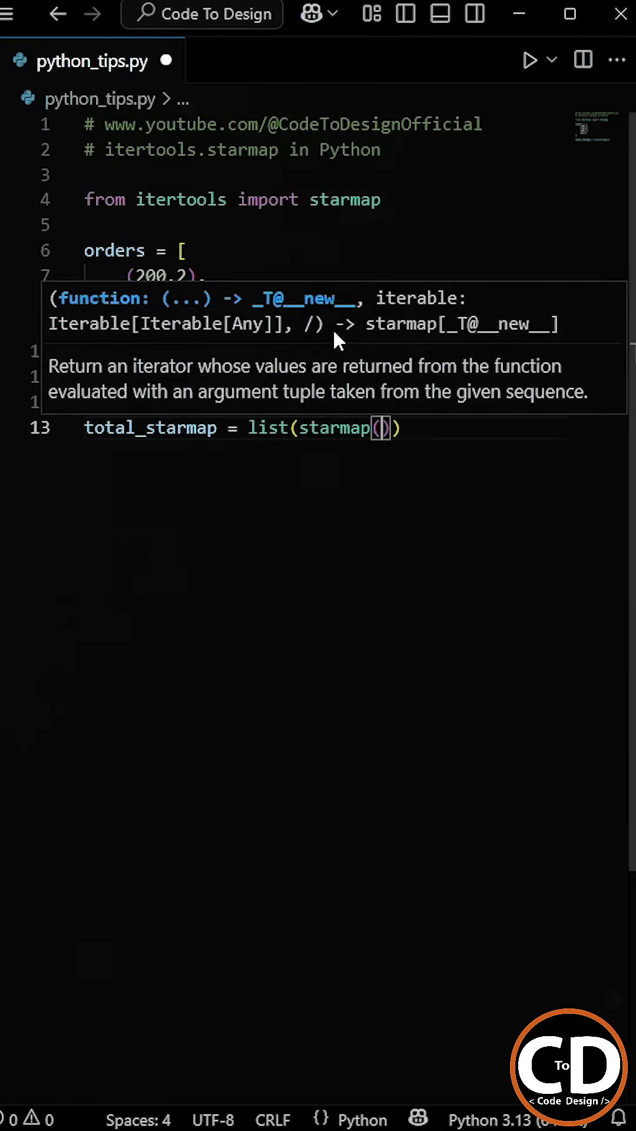
key(Return)
text(l)
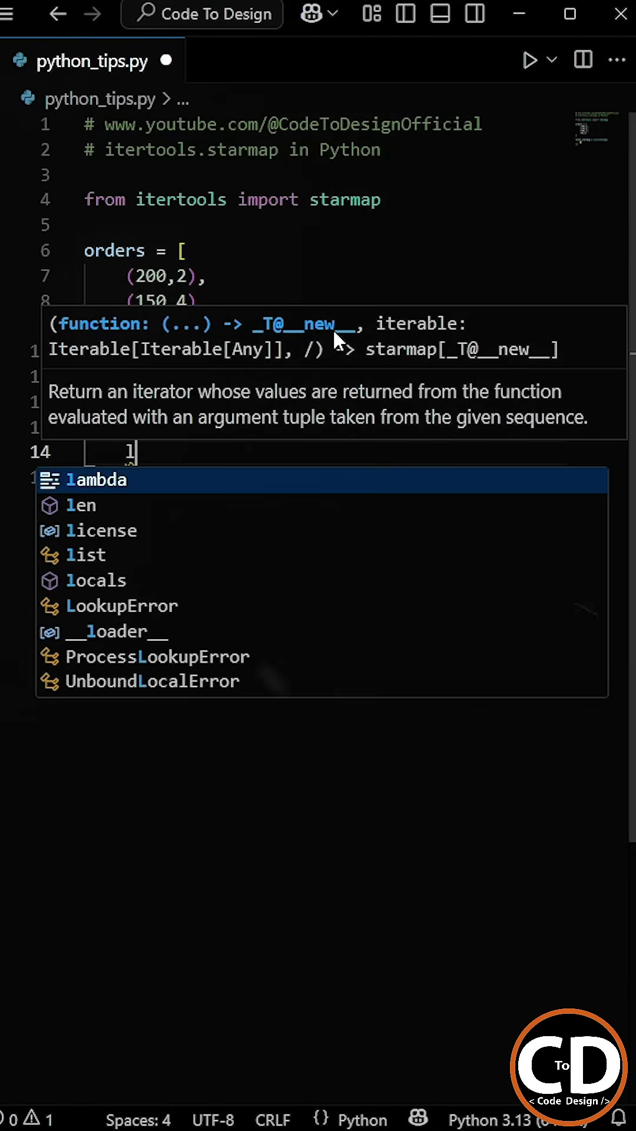
text(ambda price)
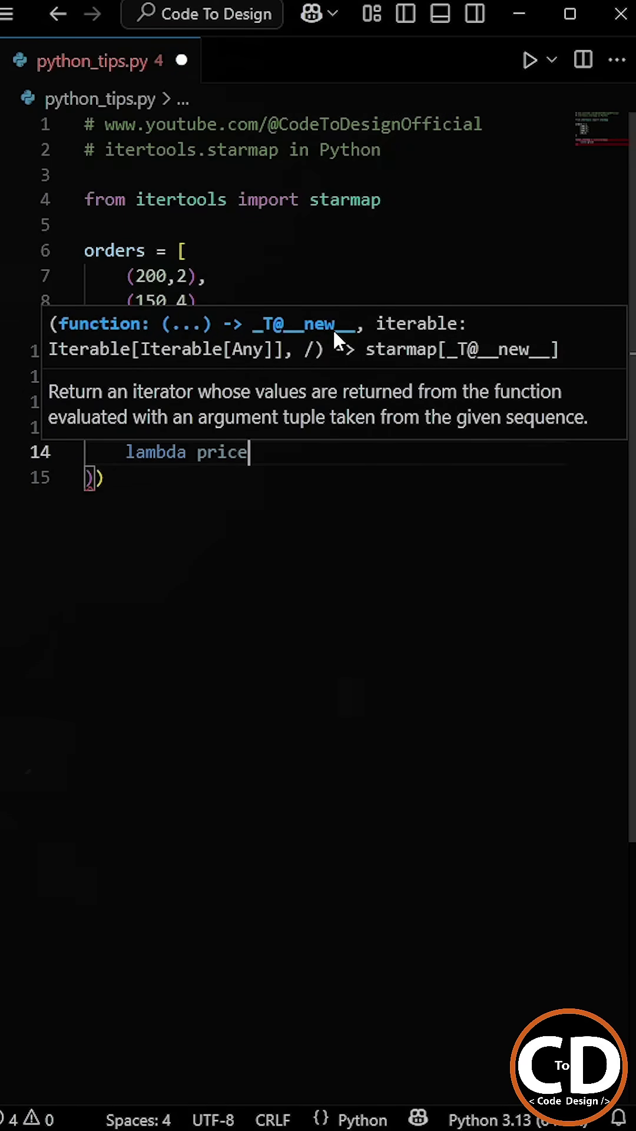
text(, qty: price )
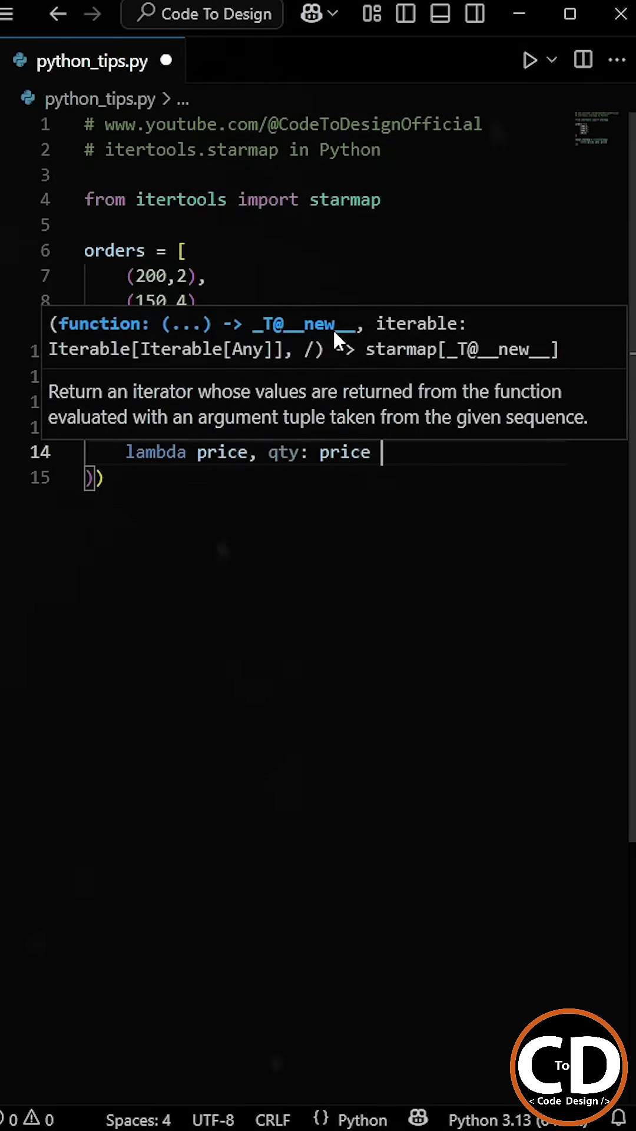
text(* qty)
text(,)
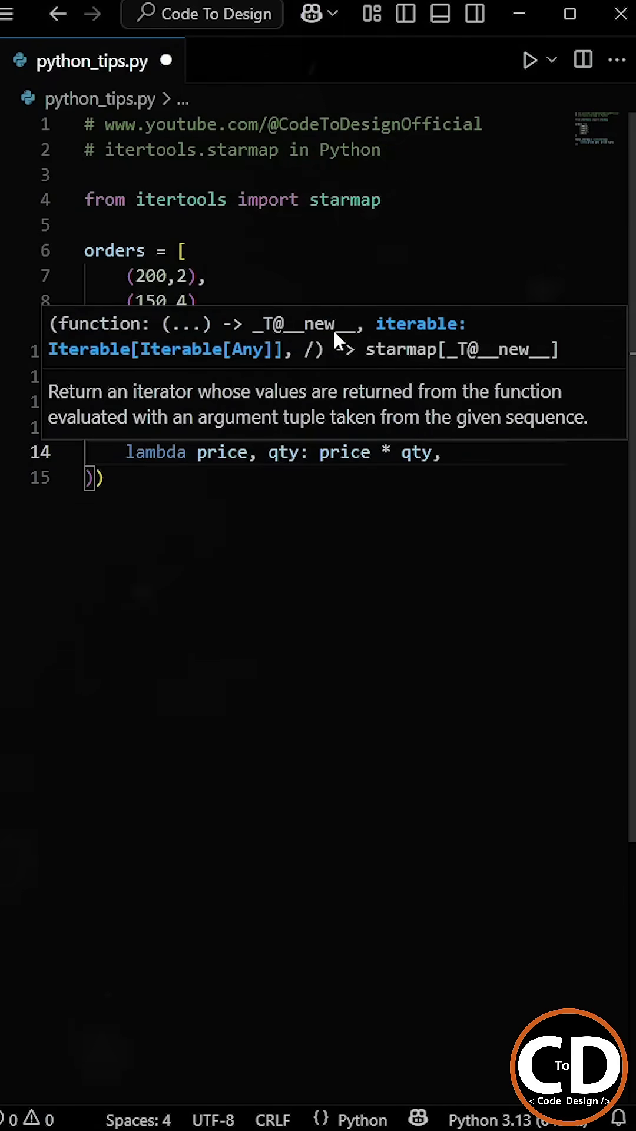
text( orders)
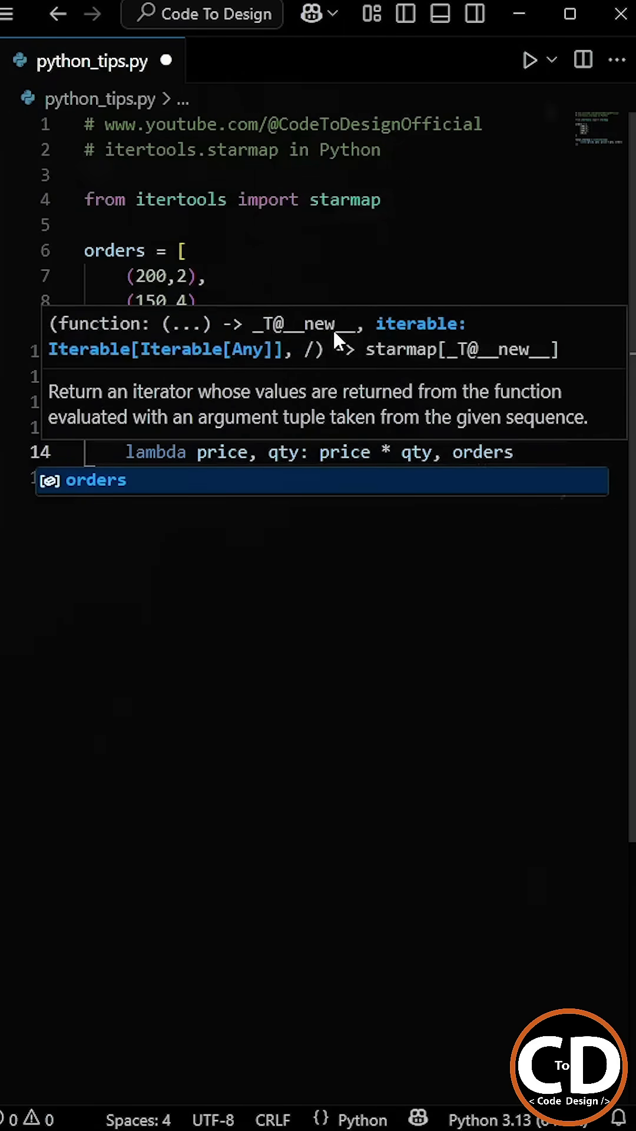
key(Down)
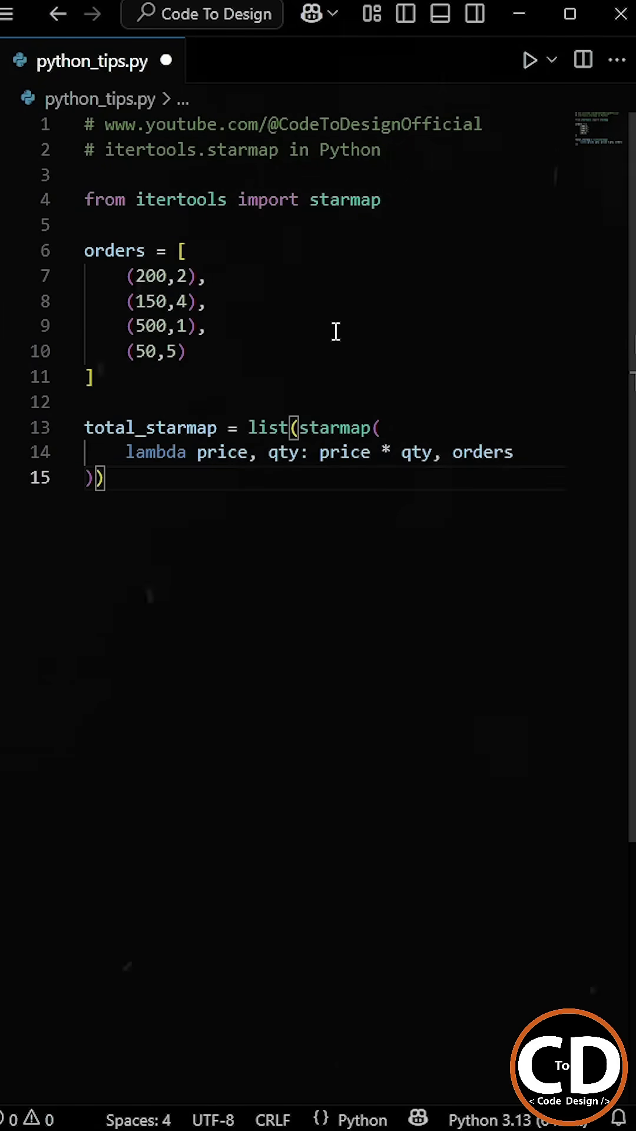
- Add print("Using starmap: ", total_starmap) below the starmap assignment
drag(298, 427, 517, 452)
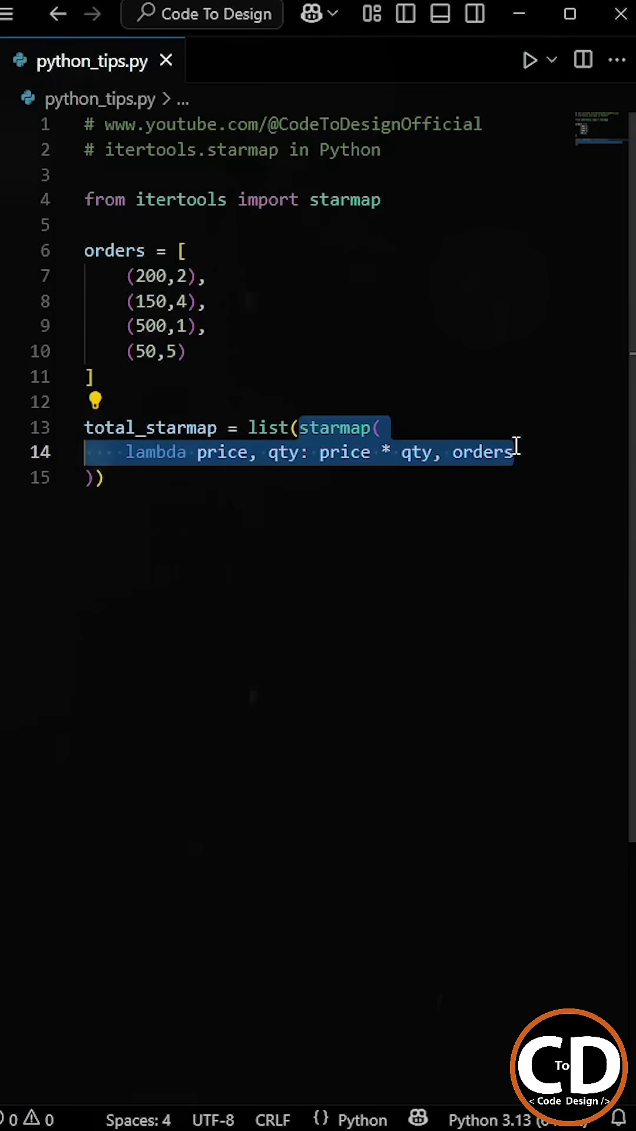
click(539, 469)
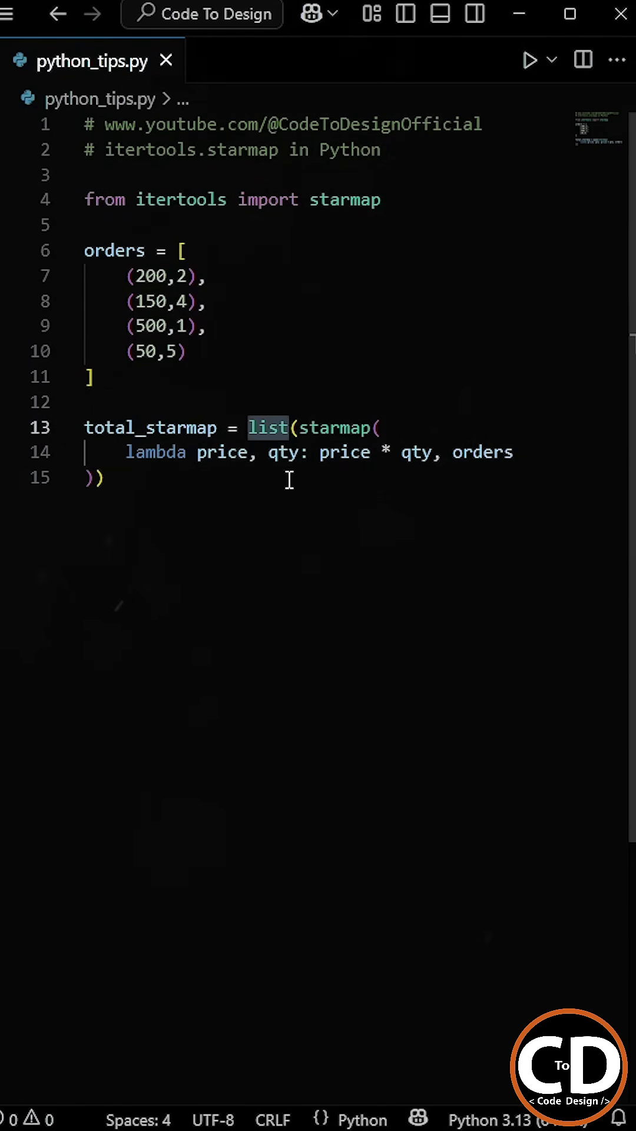
key(Return)
key(Return)
text(pr)
key(Tab)
text(("Using )
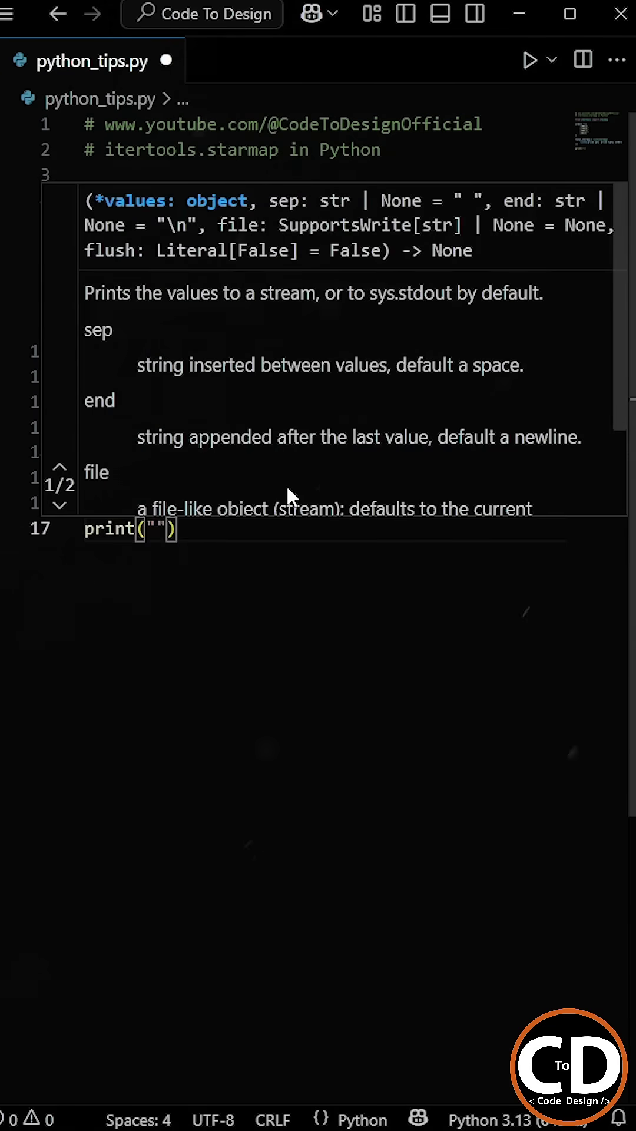
text(starmap: ")
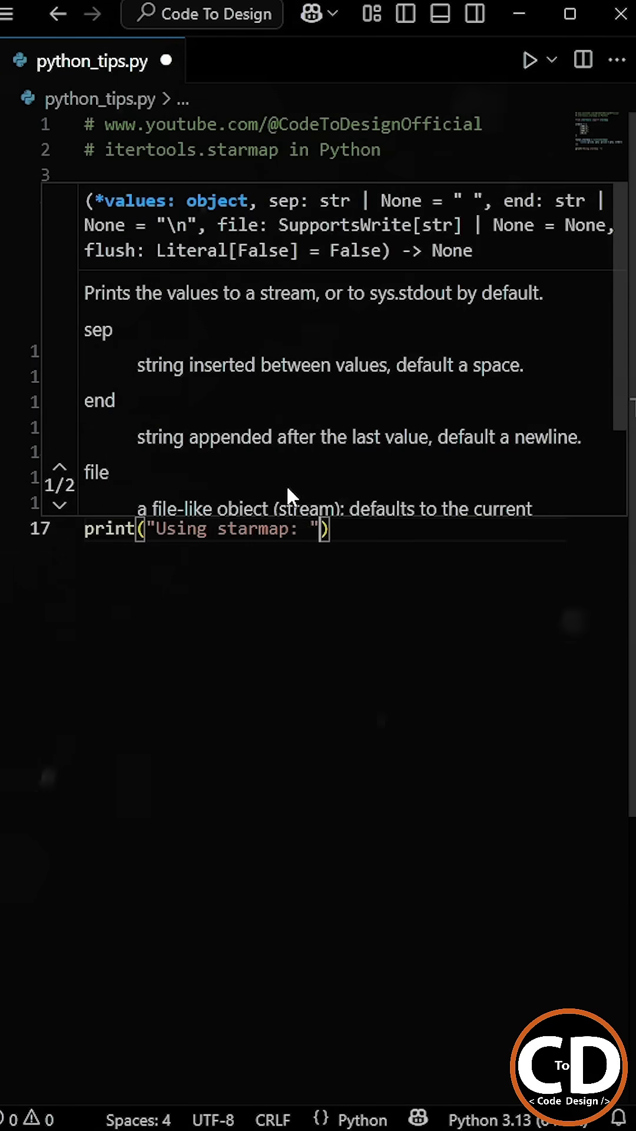
text(, total_star)
key(Tab)
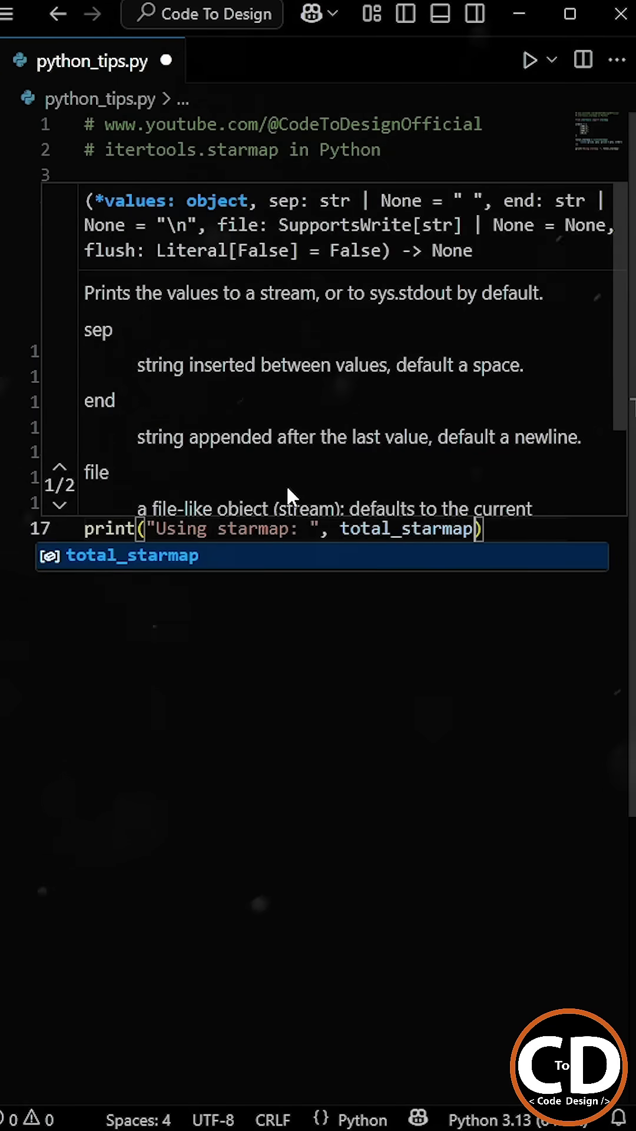
- Save and run the script, highlighting the output Using starmap: [400, 600, 500, 250]
key(ctrl+s)
click(552, 61)
click(460, 107)
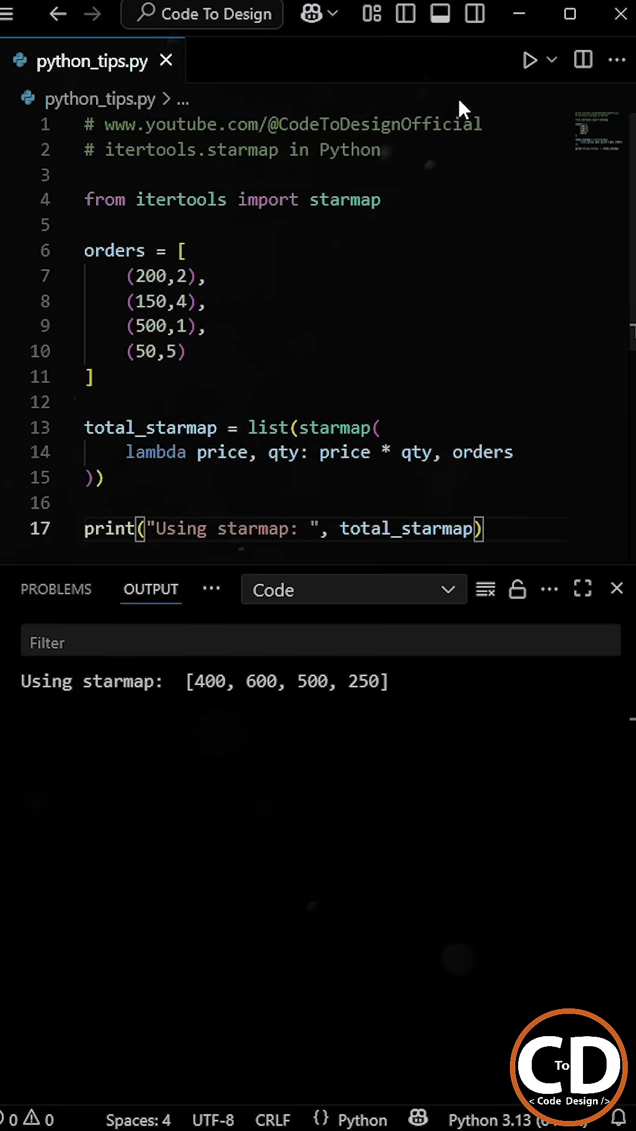
drag(21, 681, 396, 681)
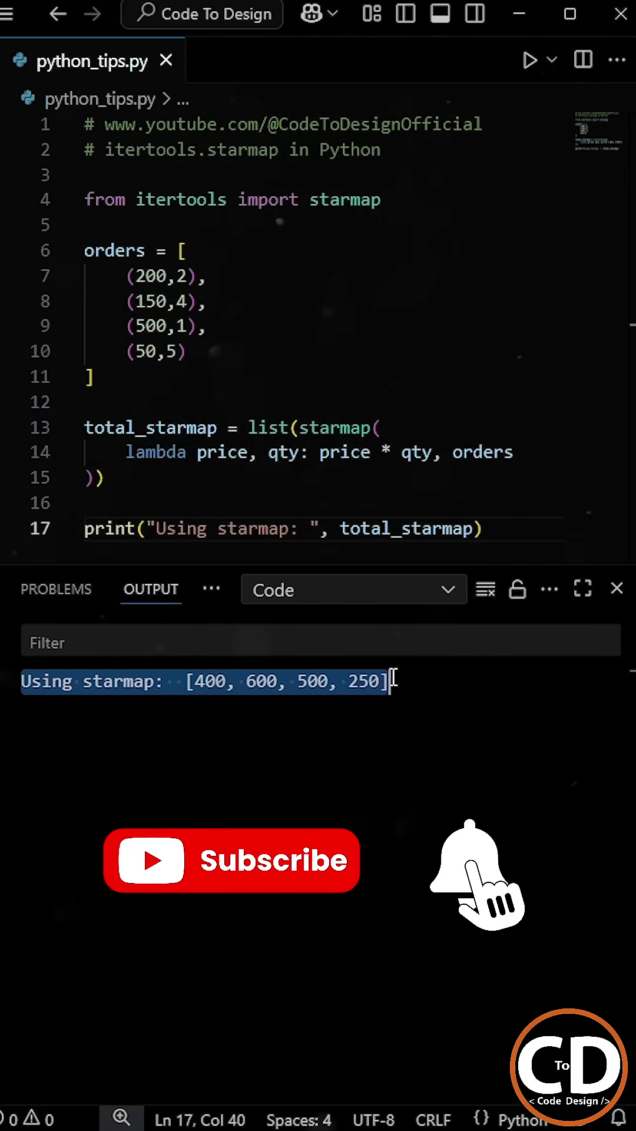